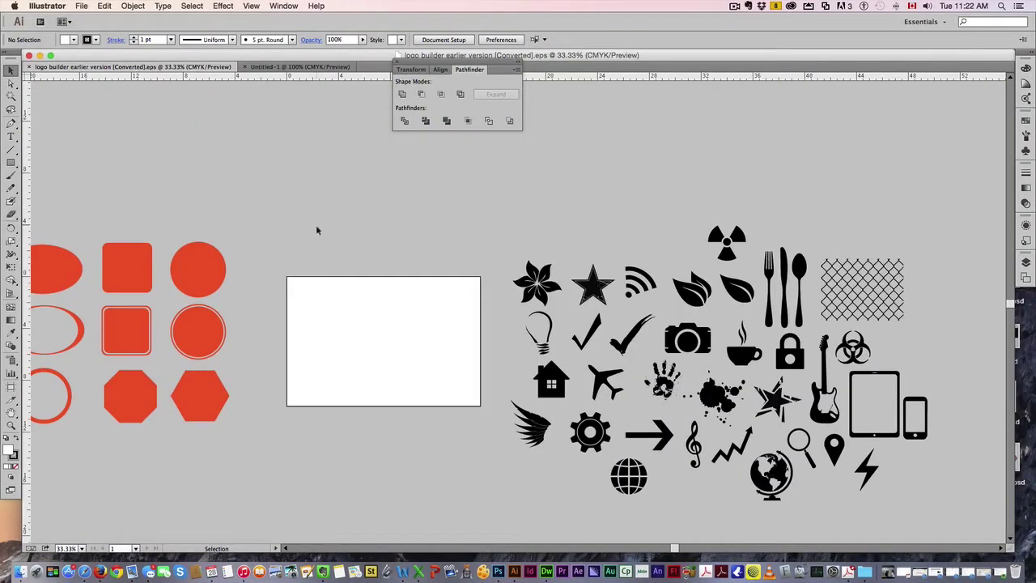
Copy the red rounded square with the inner white outline from the shape collection onto the artboard.
{"action": "left_click_drag", "start_coordinate": [317, 231], "coordinate": [324, 186]}
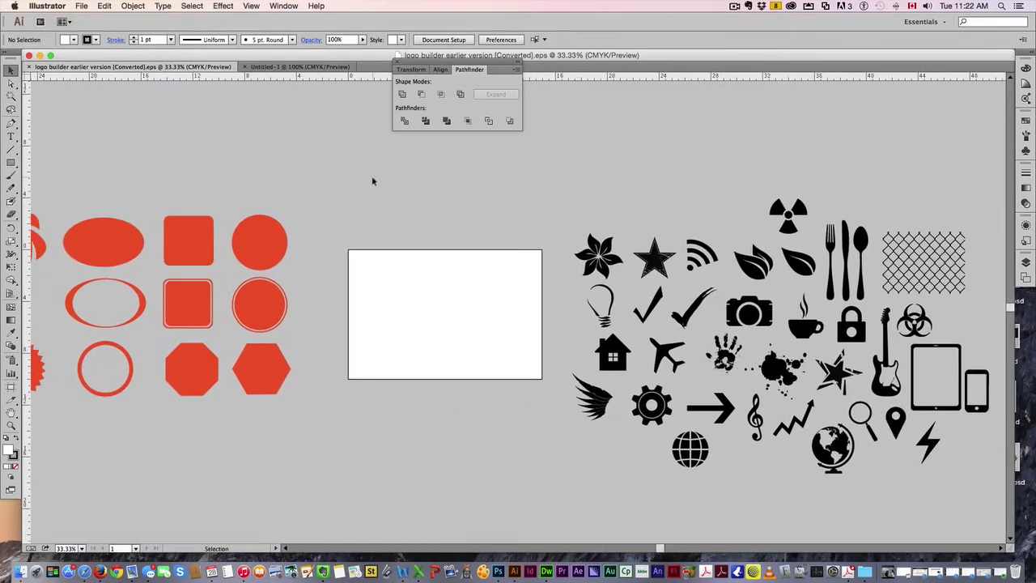
{"action": "key", "text": "super+equal"}
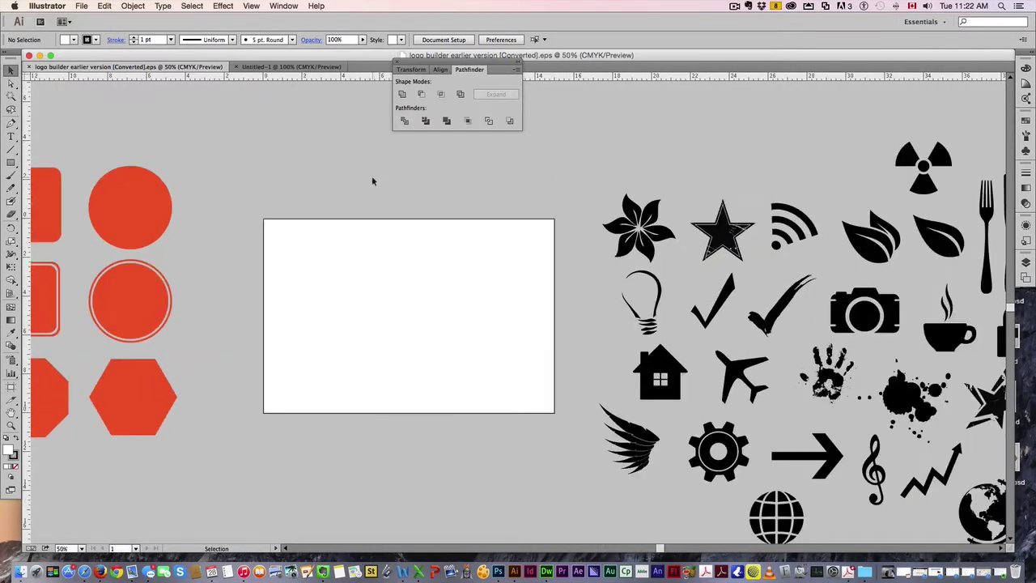
{"action": "key", "text": "space"}
{"action": "left_click_drag", "start_coordinate": [373, 283], "coordinate": [392, 268]}
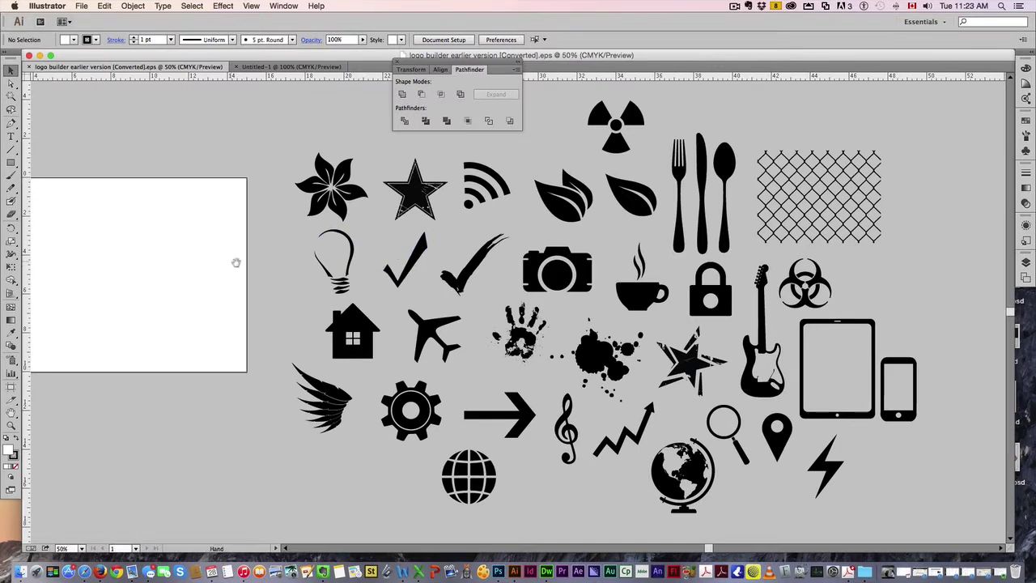
{"action": "left_click_drag", "start_coordinate": [195, 258], "coordinate": [477, 259]}
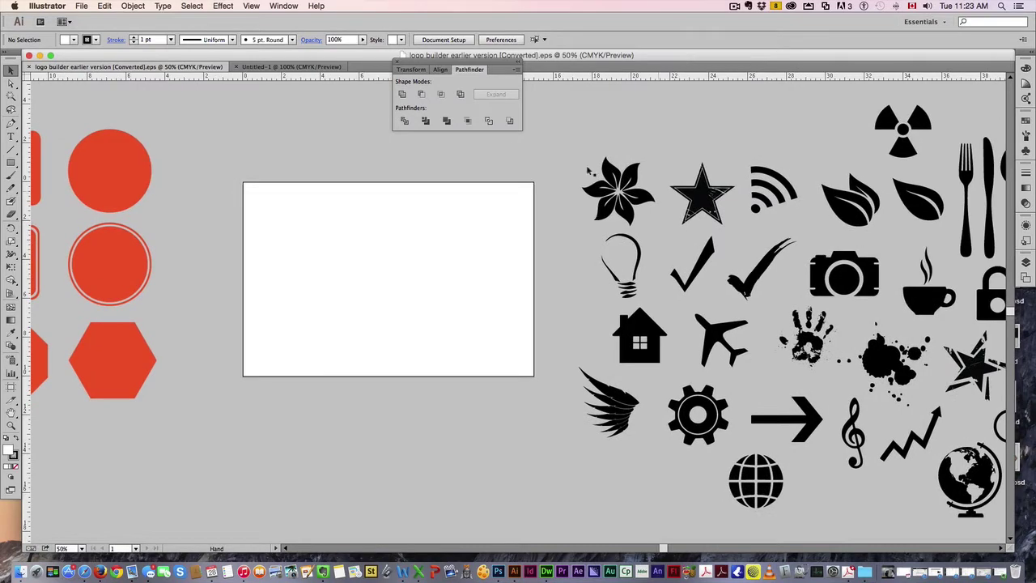
{"action": "left_click_drag", "start_coordinate": [226, 286], "coordinate": [426, 301]}
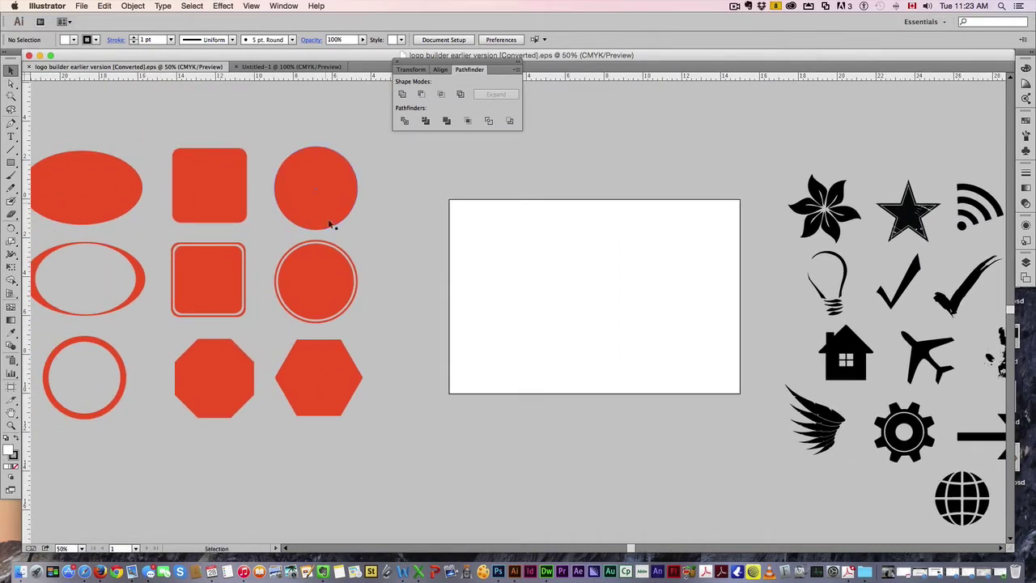
{"action": "left_click", "coordinate": [218, 286]}
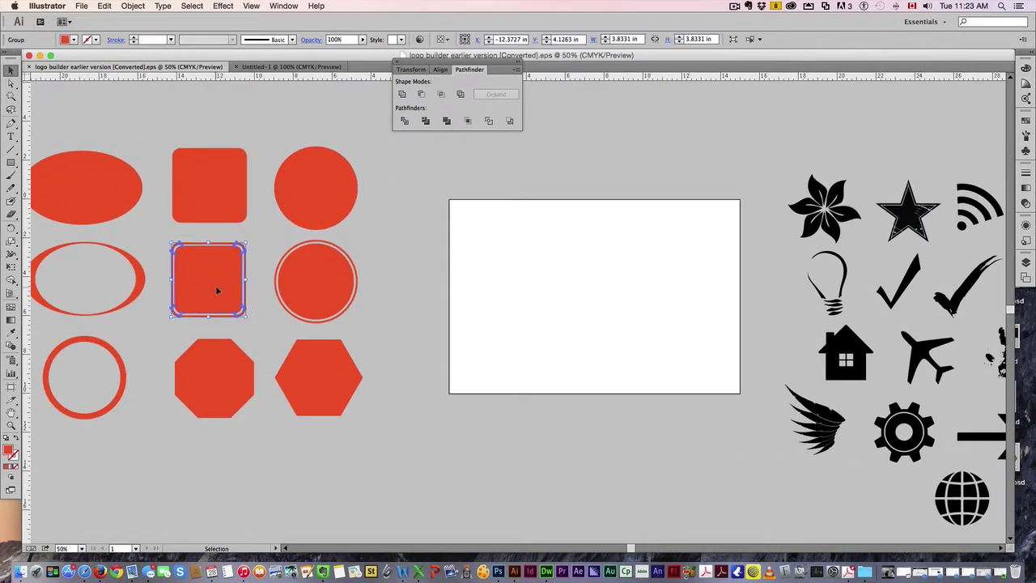
{"action": "left_click_drag", "start_coordinate": [202, 280], "coordinate": [564, 312]}
{"action": "key", "text": "a"}
{"action": "key", "text": "super+equal"}
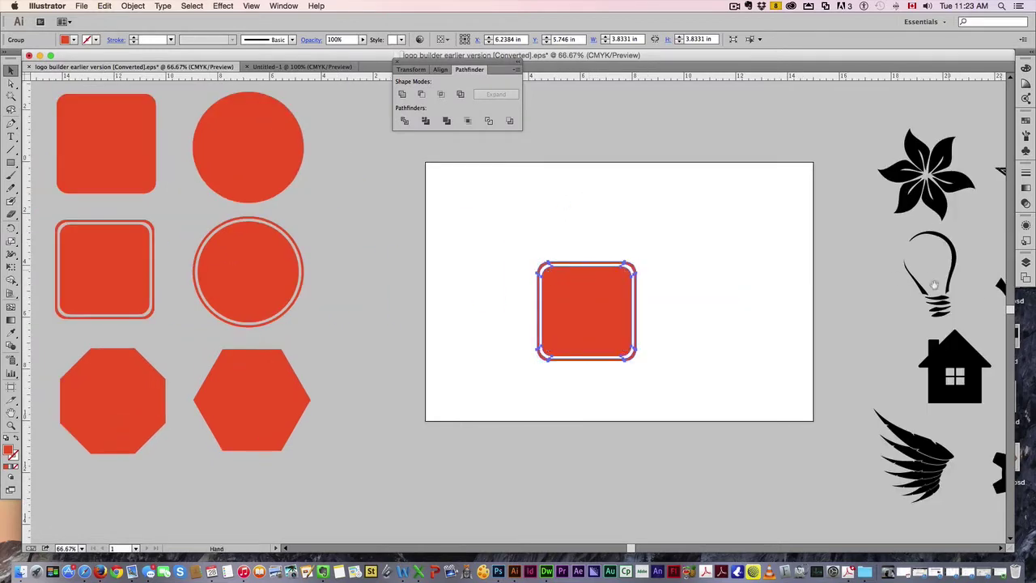
{"action": "left_click_drag", "start_coordinate": [753, 330], "coordinate": [607, 314]}
Ungroup the red square badge on the artboard so its inner square and outer frame are separate.
{"action": "left_click", "coordinate": [636, 319]}
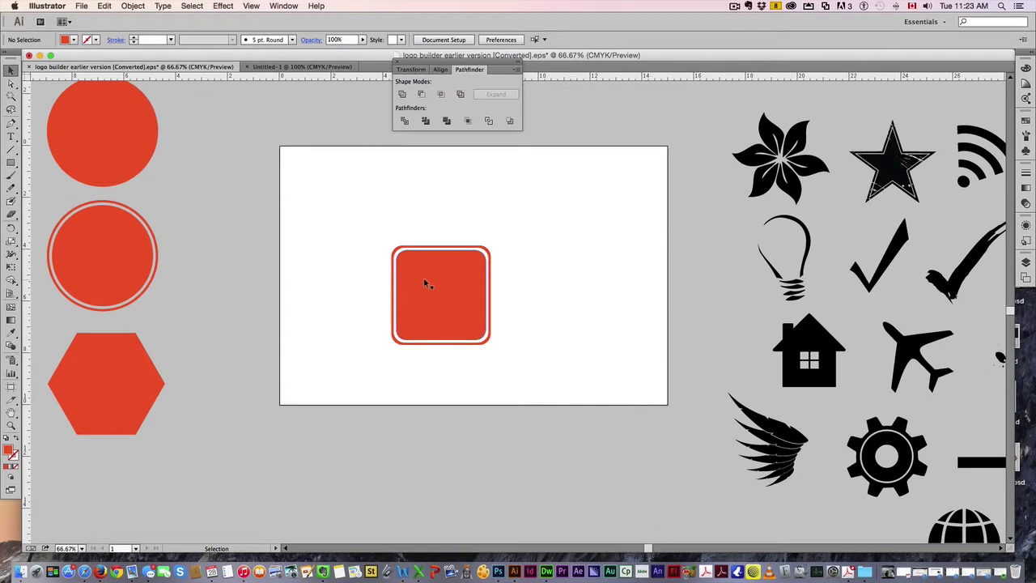
{"action": "left_click", "coordinate": [437, 318]}
{"action": "right_click", "coordinate": [453, 285]}
{"action": "left_click", "coordinate": [490, 351]}
{"action": "left_click", "coordinate": [504, 243]}
Place the steaming coffee cup icon from the icon collection on the artboard, to the right of the red badge.
{"action": "left_click_drag", "start_coordinate": [710, 267], "coordinate": [560, 308]}
{"action": "left_click_drag", "start_coordinate": [900, 332], "coordinate": [712, 279]}
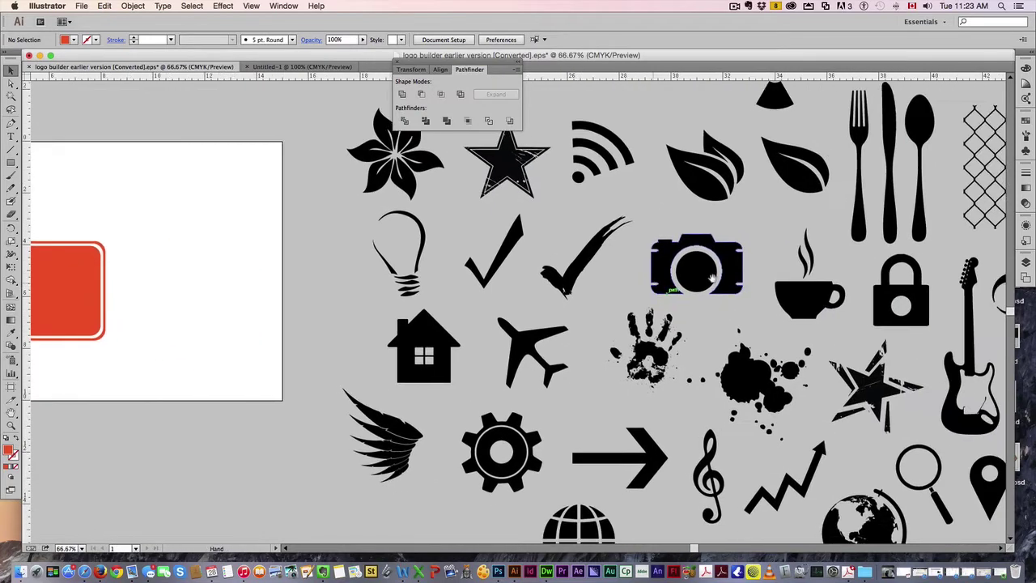
{"action": "left_click", "coordinate": [797, 265]}
{"action": "scroll", "coordinate": [802, 275], "scroll_direction": "right", "scroll_amount": 10}
{"action": "scroll", "coordinate": [801, 275], "scroll_direction": "left", "scroll_amount": 12}
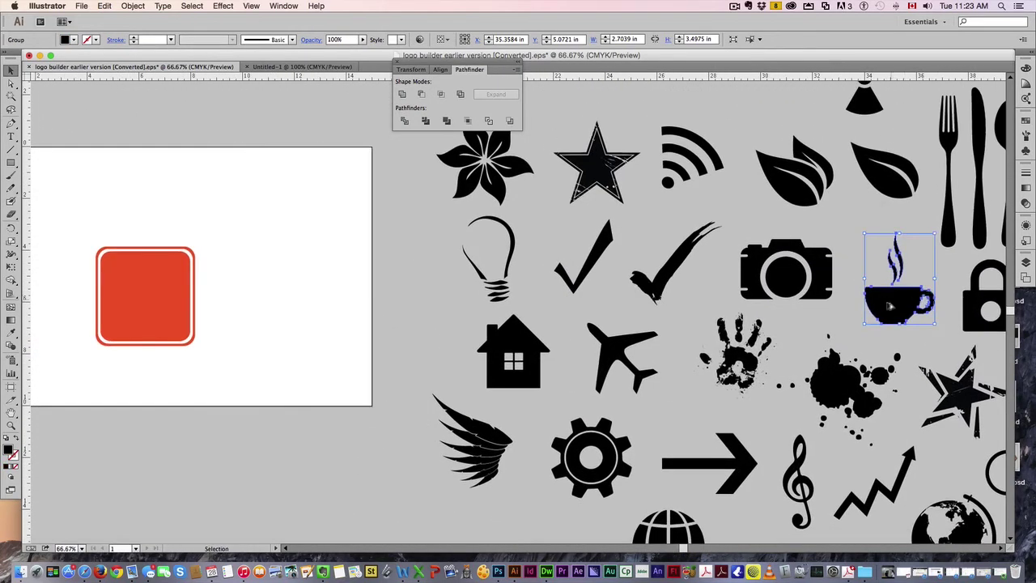
{"action": "left_click_drag", "start_coordinate": [889, 306], "coordinate": [263, 332]}
{"action": "scroll", "coordinate": [364, 308], "scroll_direction": "left", "scroll_amount": 15}
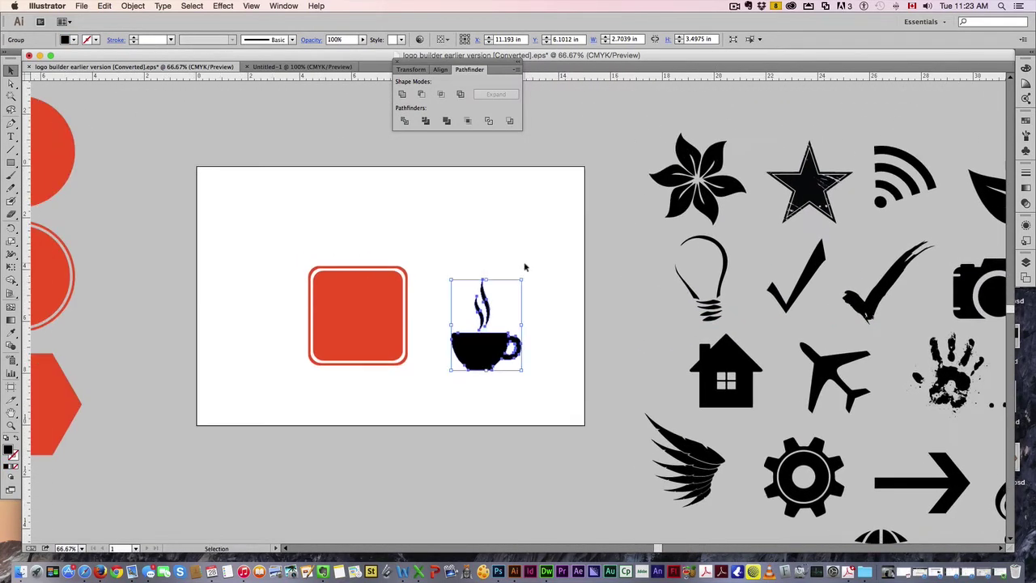
Add a letter R in 78 pt Silent Reaction and move it next to the cup's steam.
{"action": "key", "text": "super+equal"}
{"action": "left_click_drag", "start_coordinate": [519, 293], "coordinate": [574, 286]}
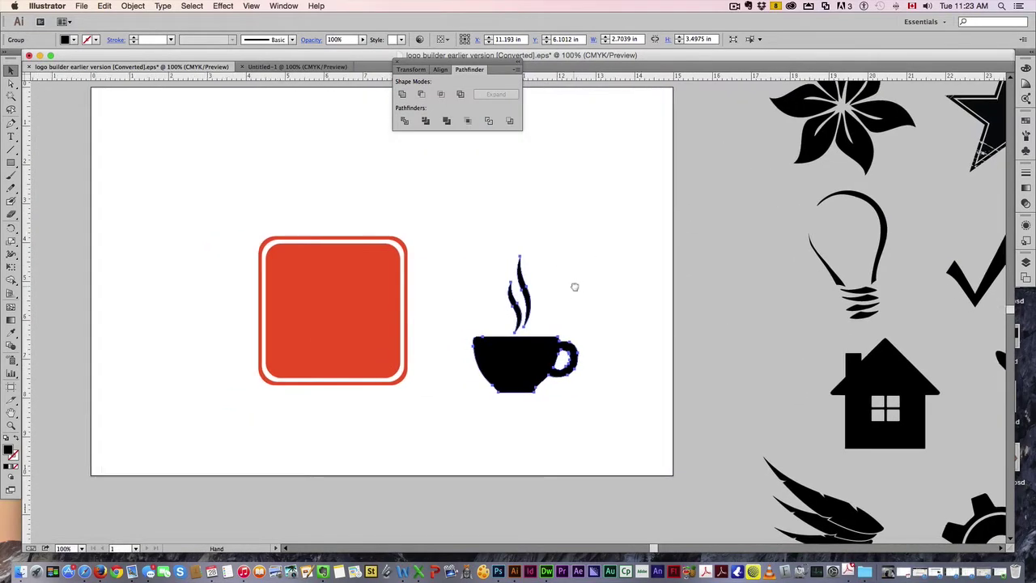
{"action": "left_click", "coordinate": [580, 356]}
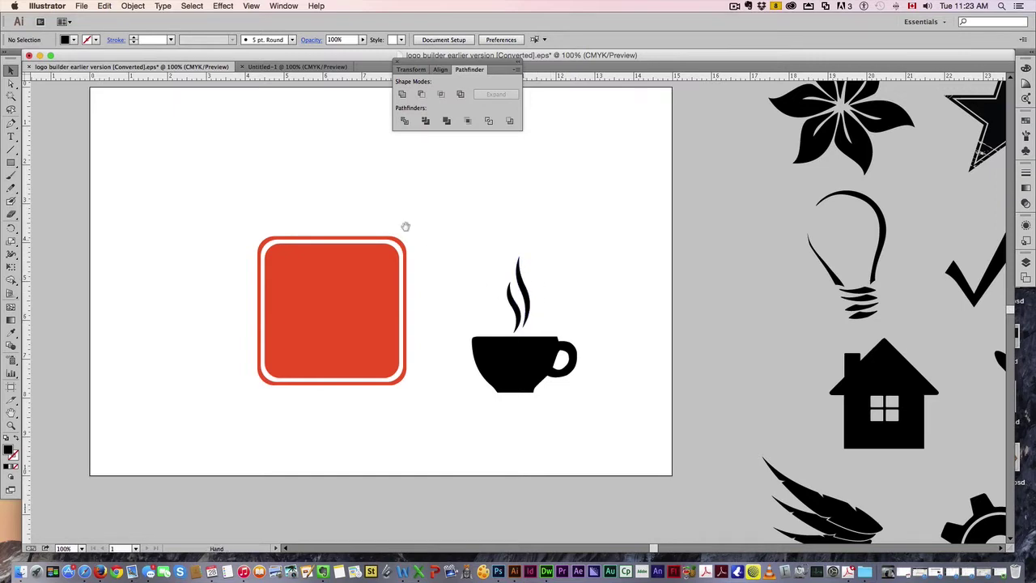
{"action": "left_click_drag", "start_coordinate": [405, 226], "coordinate": [445, 279]}
{"action": "left_click", "coordinate": [16, 137]}
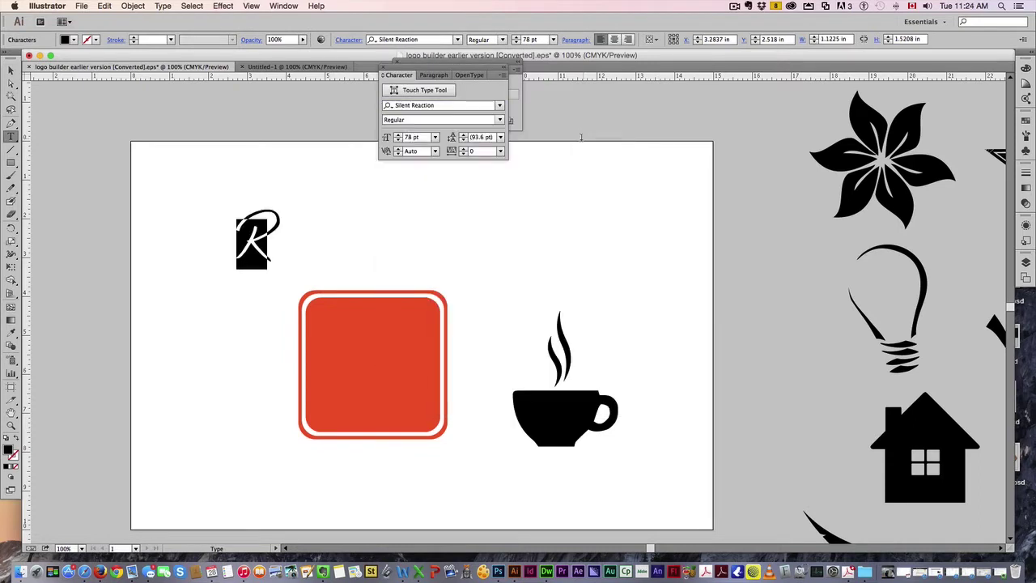
{"action": "left_click_drag", "start_coordinate": [259, 231], "coordinate": [658, 320]}
Separate the taller steam stroke from the coffee cup and fit the R, tilted counterclockwise, onto the remaining steam stroke.
{"action": "right_click", "coordinate": [578, 412]}
{"action": "left_click", "coordinate": [606, 474]}
{"action": "left_click_drag", "start_coordinate": [600, 330], "coordinate": [568, 335]}
{"action": "left_click_drag", "start_coordinate": [564, 340], "coordinate": [577, 353]}
{"action": "key", "text": "super+equal"}
{"action": "key", "text": "super+equal"}
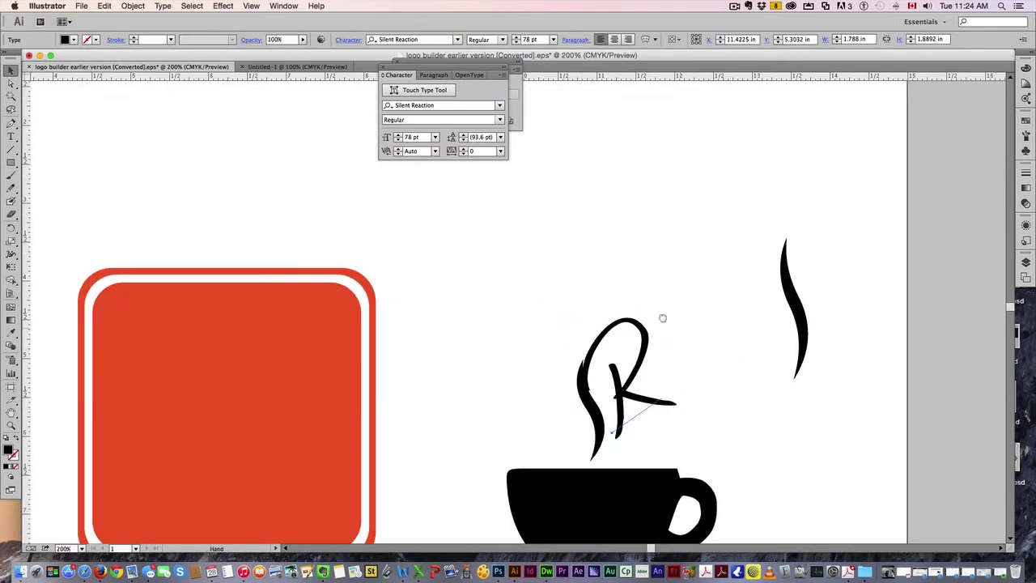
{"action": "left_click_drag", "start_coordinate": [662, 318], "coordinate": [634, 273]}
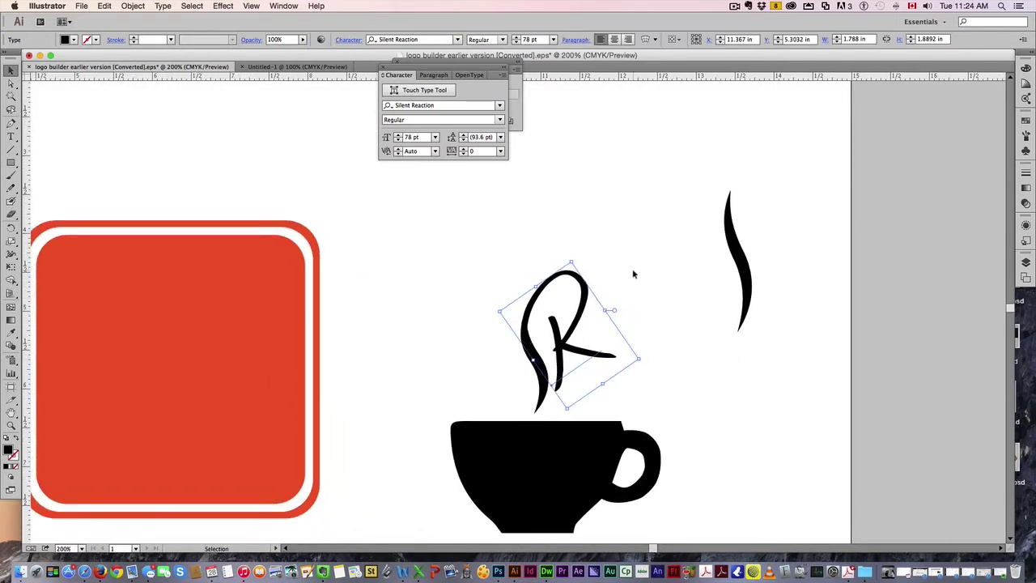
{"action": "key", "text": "Down"}
{"action": "left_click", "coordinate": [643, 245]}
Shift the spare steam stroke down slightly and convert the R above the cup to outlines.
{"action": "left_click_drag", "start_coordinate": [478, 380], "coordinate": [455, 311]}
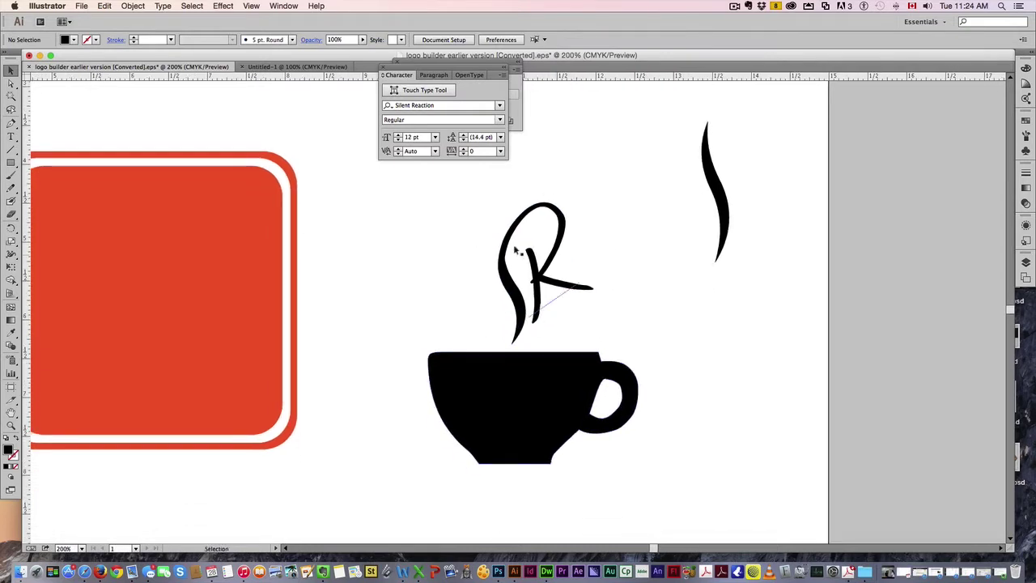
{"action": "left_click_drag", "start_coordinate": [440, 284], "coordinate": [466, 342]}
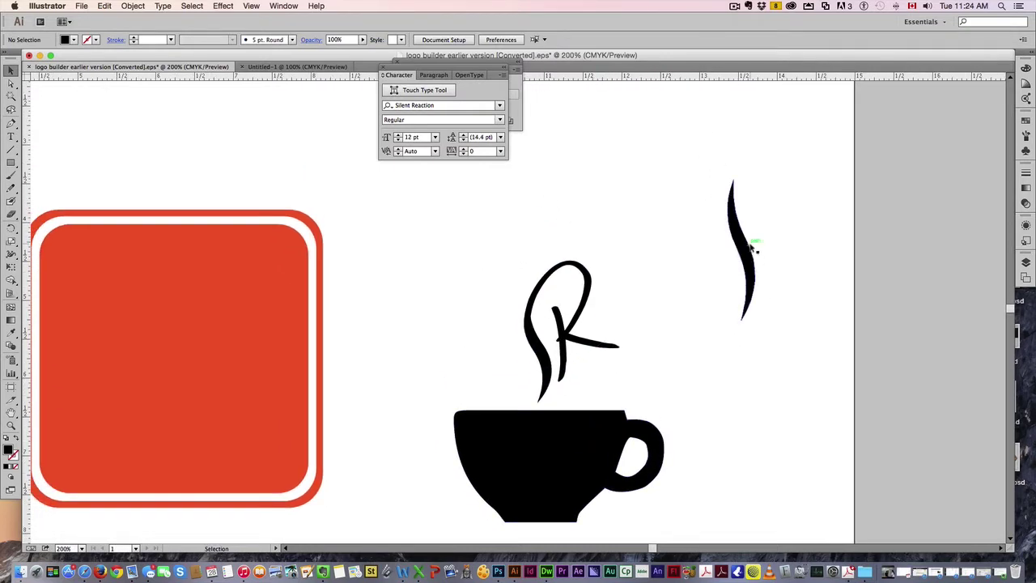
{"action": "mouse_move", "coordinate": [753, 249]}
{"action": "left_mouse_down"}
{"action": "mouse_move", "coordinate": [625, 247]}
{"action": "mouse_move", "coordinate": [615, 256]}
{"action": "mouse_move", "coordinate": [639, 282]}
{"action": "mouse_move", "coordinate": [757, 333]}
{"action": "left_mouse_up"}
{"action": "left_click_drag", "start_coordinate": [480, 373], "coordinate": [516, 343]}
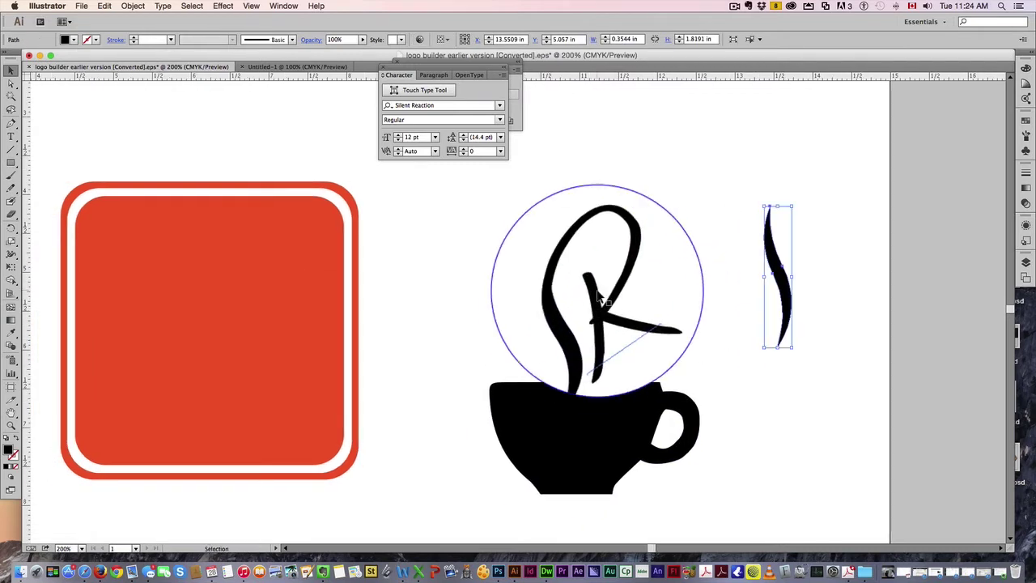
{"action": "left_click", "coordinate": [591, 296]}
{"action": "right_click", "coordinate": [594, 293]}
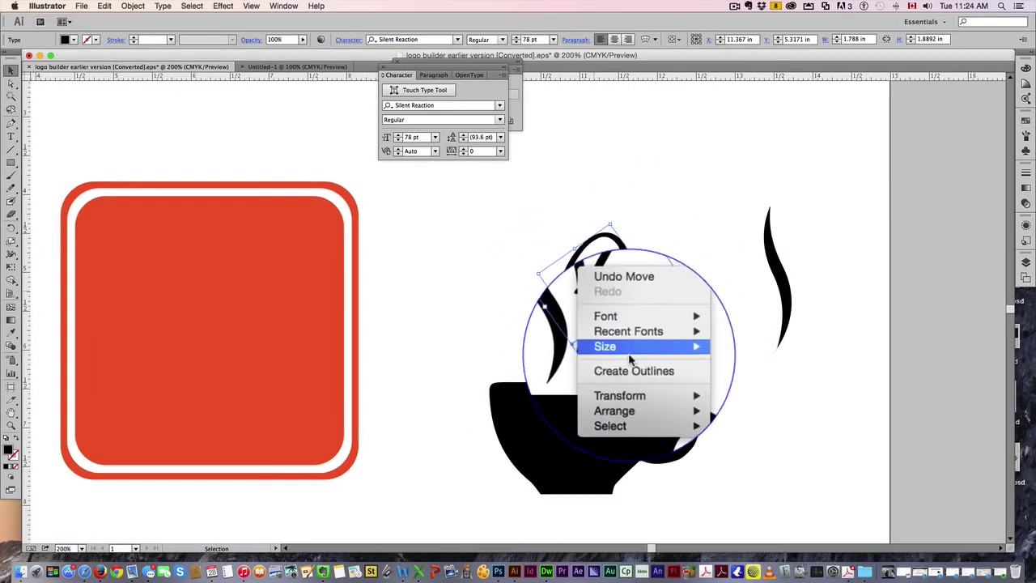
{"action": "left_click", "coordinate": [632, 362]}
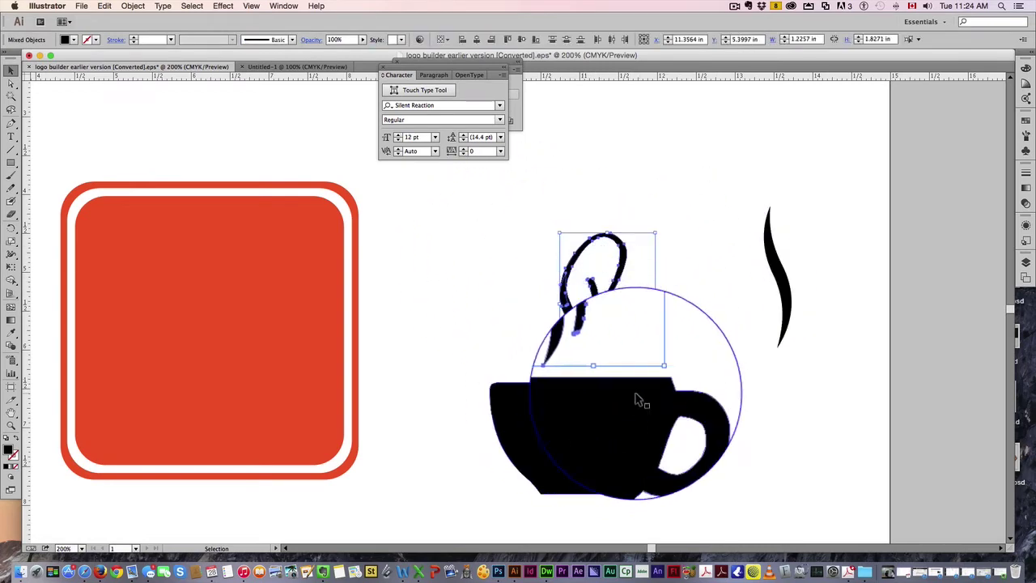
Unite the outlined R with the steam stroke above the cup into one shape.
{"action": "left_click_drag", "start_coordinate": [521, 104], "coordinate": [769, 123]}
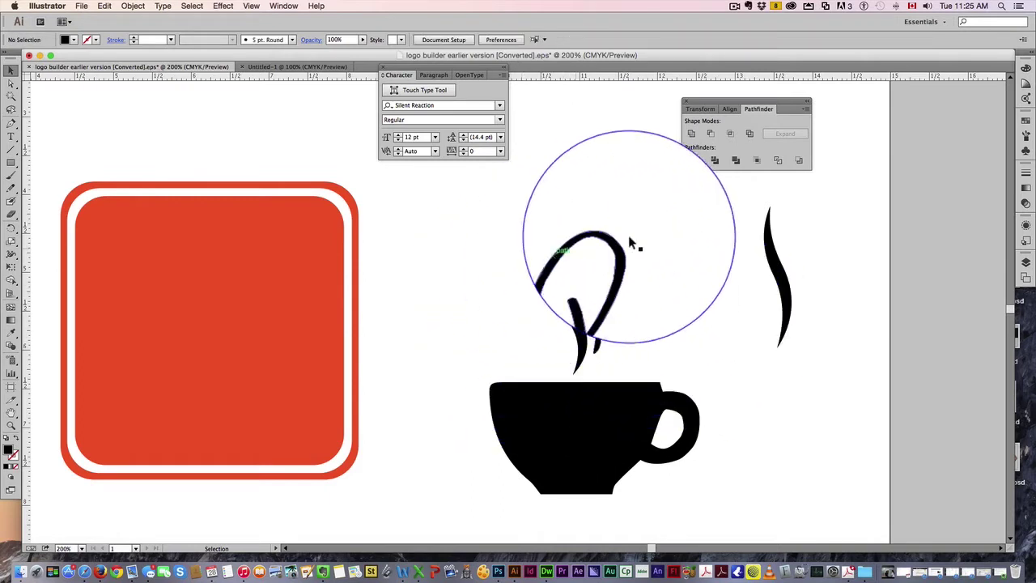
{"action": "left_click", "coordinate": [691, 135]}
{"action": "left_click", "coordinate": [551, 307]}
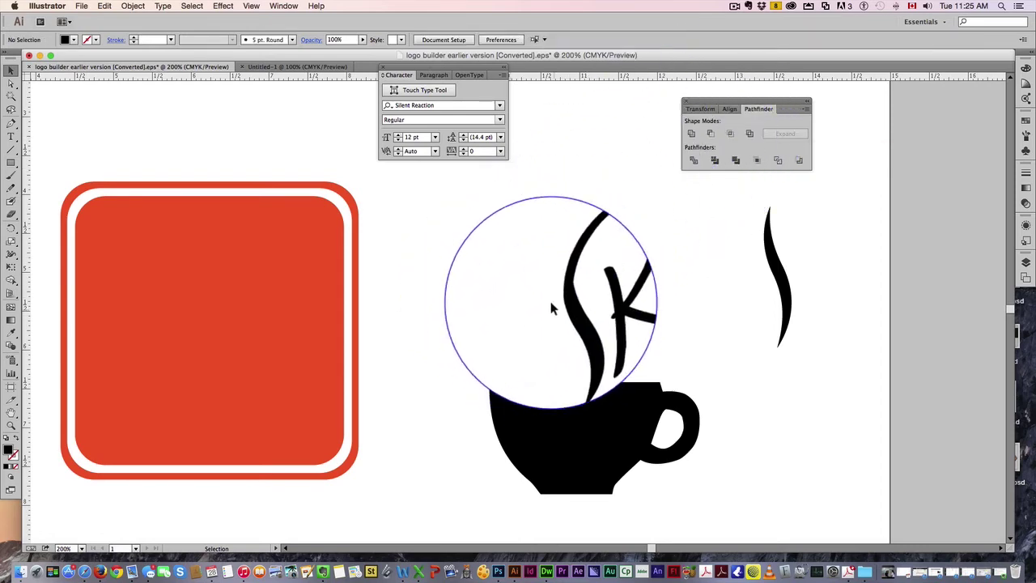
Move the cup with its R-shaped steam onto the red badge, against the inner square's lower right corner.
{"action": "left_click", "coordinate": [615, 302]}
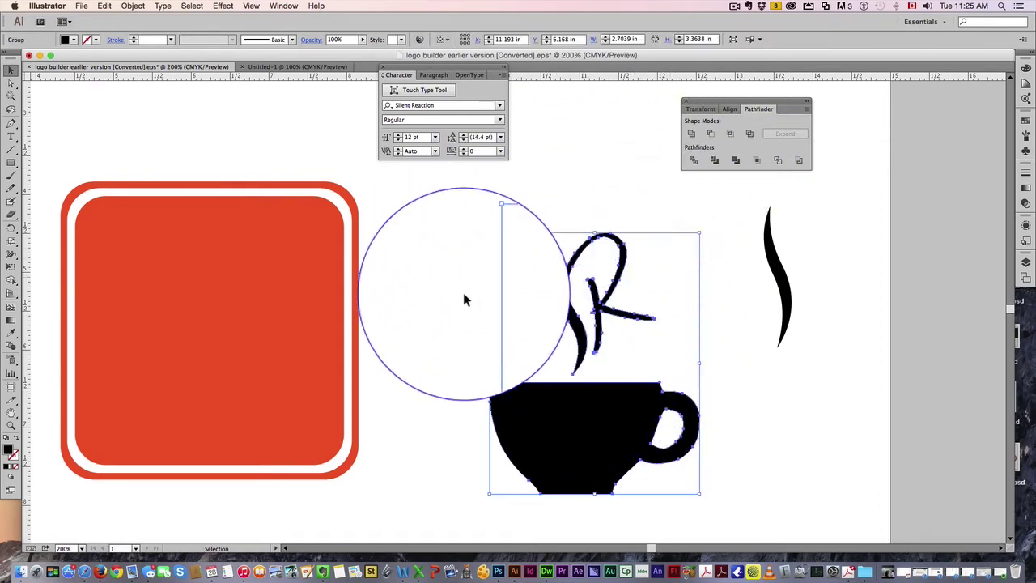
{"action": "scroll", "coordinate": [433, 332], "scroll_direction": "left", "scroll_amount": 5}
{"action": "left_click_drag", "start_coordinate": [779, 412], "coordinate": [500, 386]}
{"action": "left_click_drag", "start_coordinate": [466, 344], "coordinate": [437, 340]}
{"action": "left_click_drag", "start_coordinate": [444, 379], "coordinate": [432, 386]}
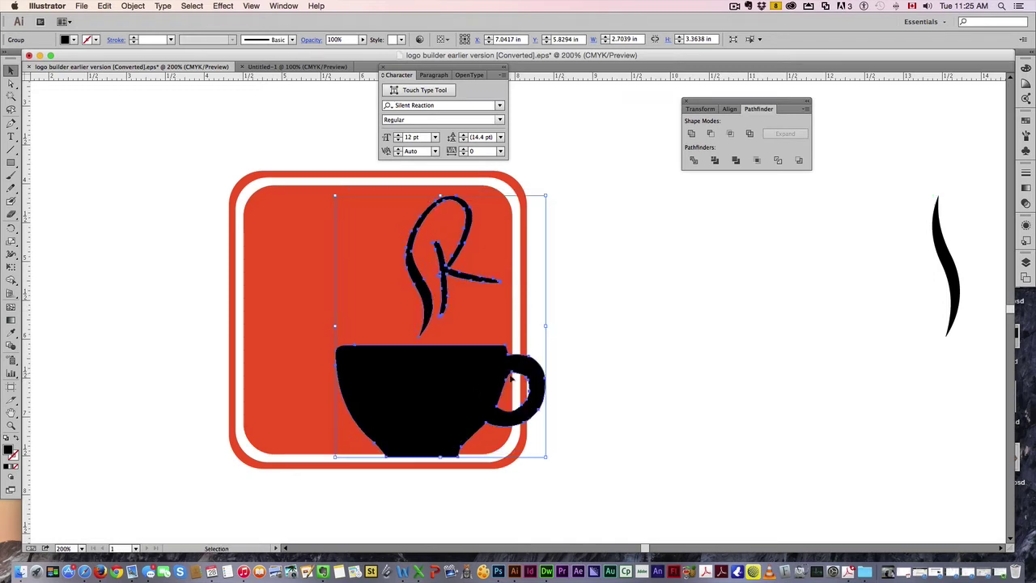
{"action": "left_click", "coordinate": [659, 332]}
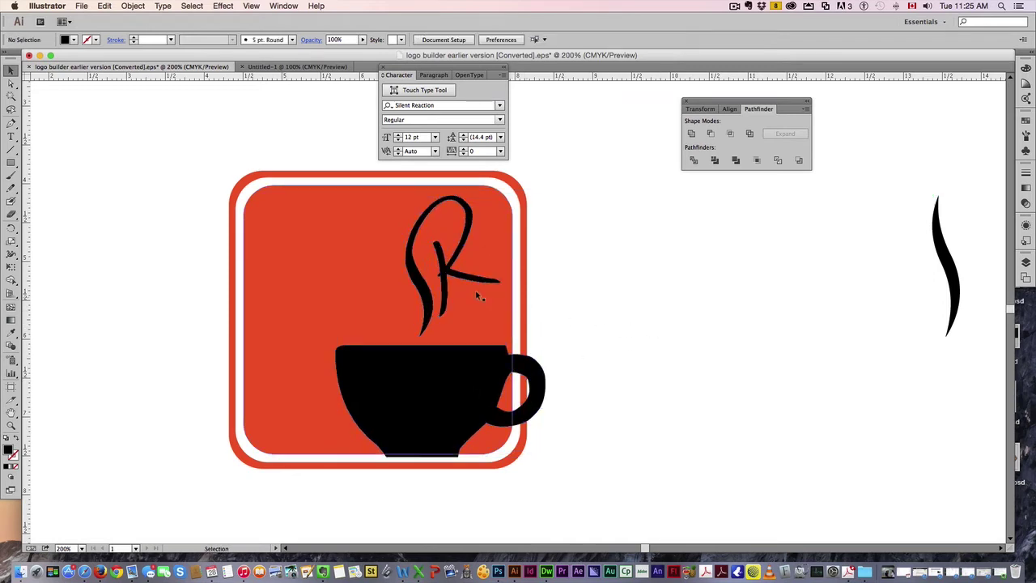
Cut the cup and R-shaped steam out of the inner red square with the Minus Front operation.
{"action": "left_click", "coordinate": [303, 300]}
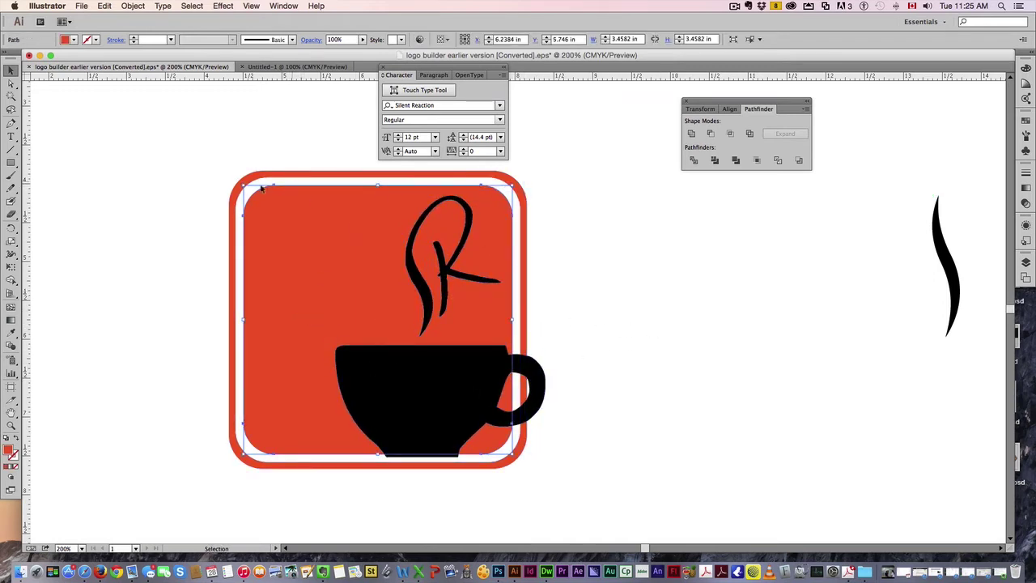
{"action": "left_click", "coordinate": [418, 375], "text": "shift"}
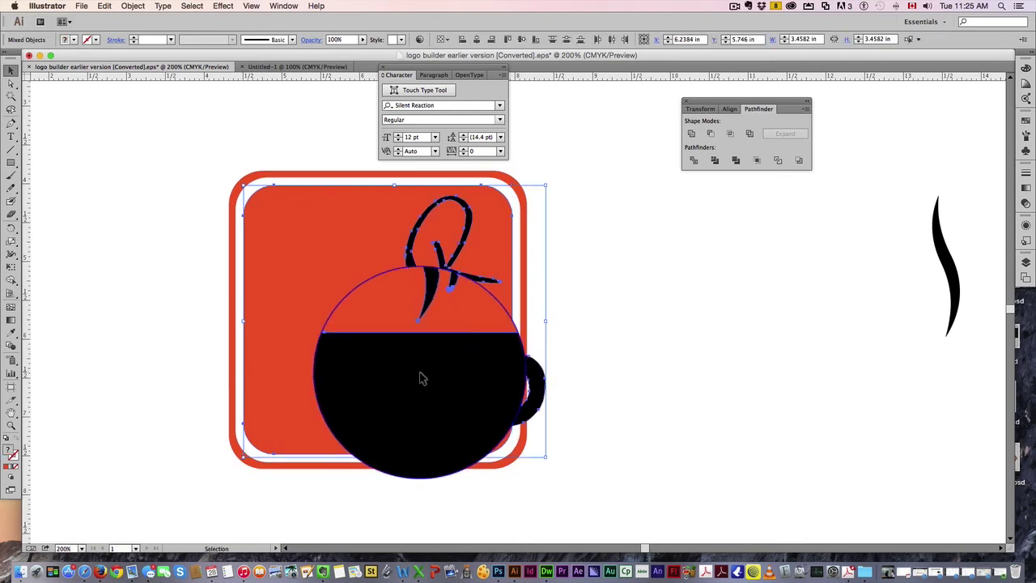
{"action": "left_click", "coordinate": [441, 243], "text": "shift"}
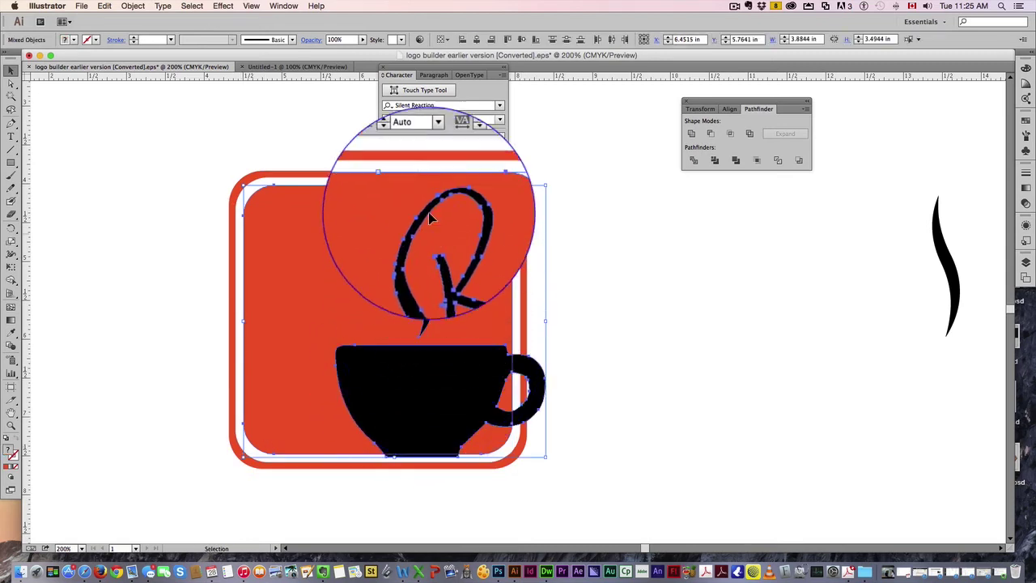
{"action": "left_click", "coordinate": [711, 136]}
{"action": "left_click", "coordinate": [666, 246]}
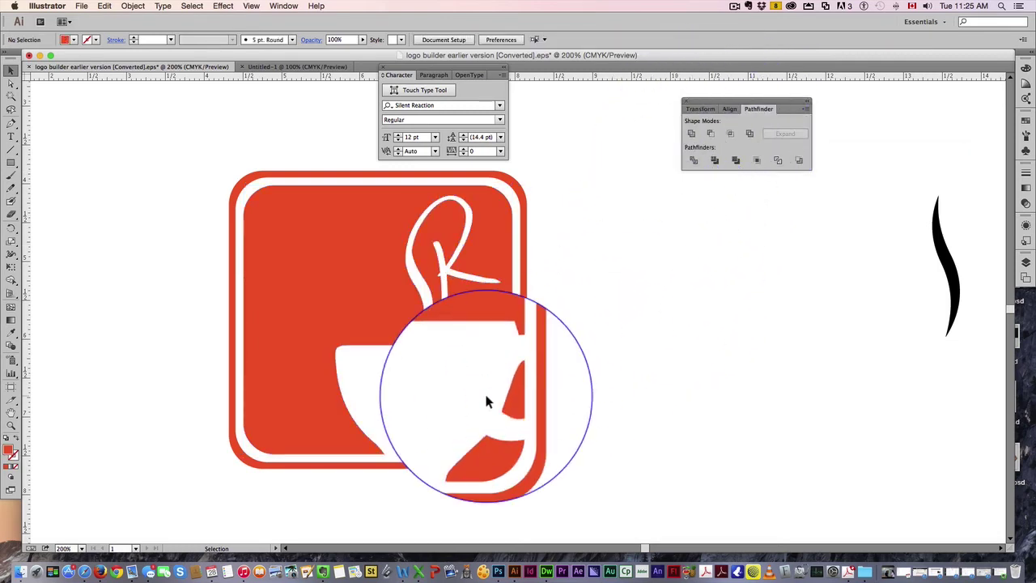
Delete the spare black steam stroke at the right of the artboard.
{"action": "key", "text": "super+minus"}
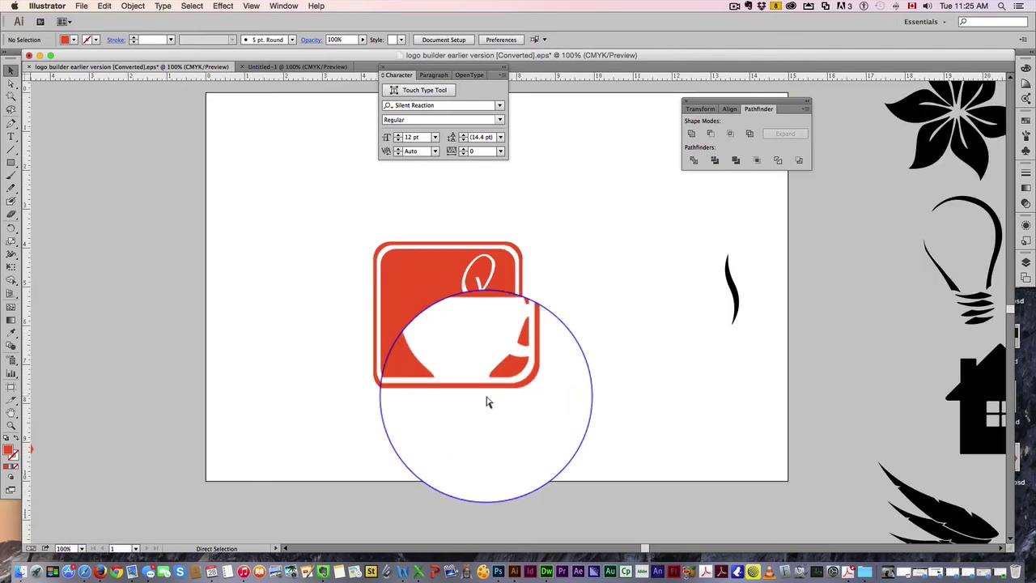
{"action": "key", "text": "super+minus"}
{"action": "key", "text": "super+plus"}
{"action": "left_click_drag", "start_coordinate": [701, 250], "coordinate": [785, 339]}
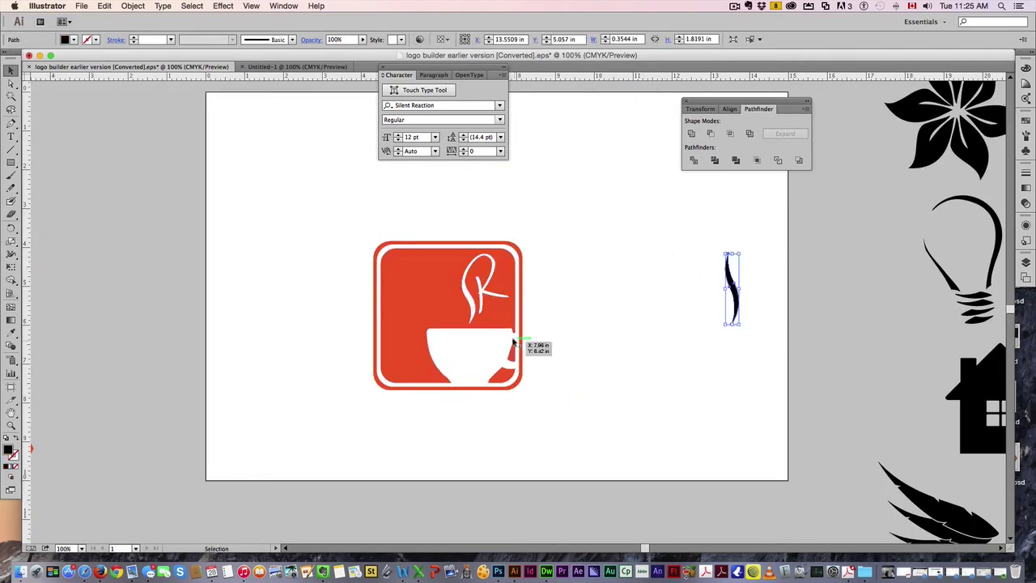
{"action": "key", "text": "Delete"}
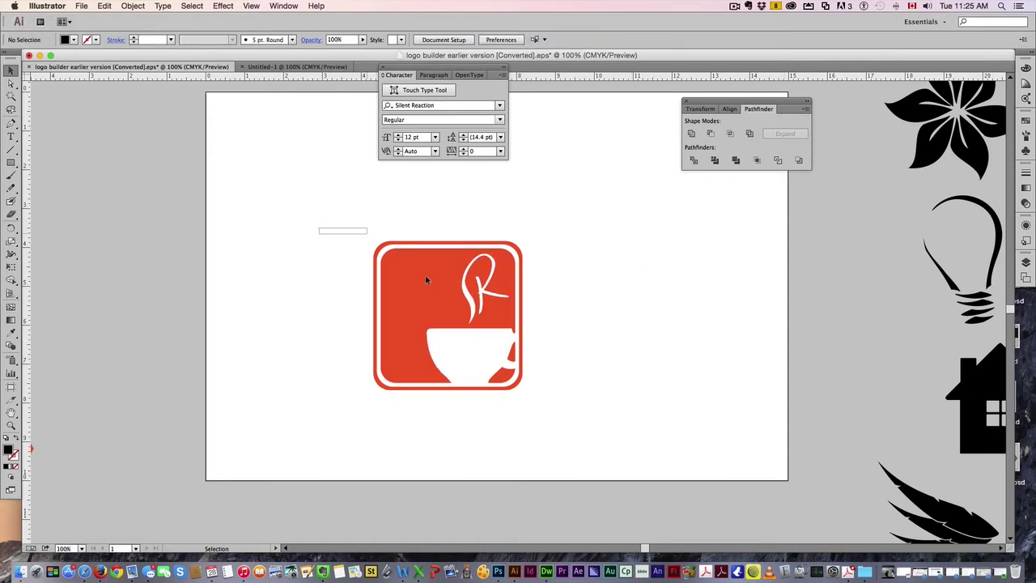
Move the finished badge to the left part of the artboard and add the text "Rob's Coffee Shop" to its right.
{"action": "left_click_drag", "start_coordinate": [427, 306], "coordinate": [285, 280]}
{"action": "left_click", "coordinate": [485, 331]}
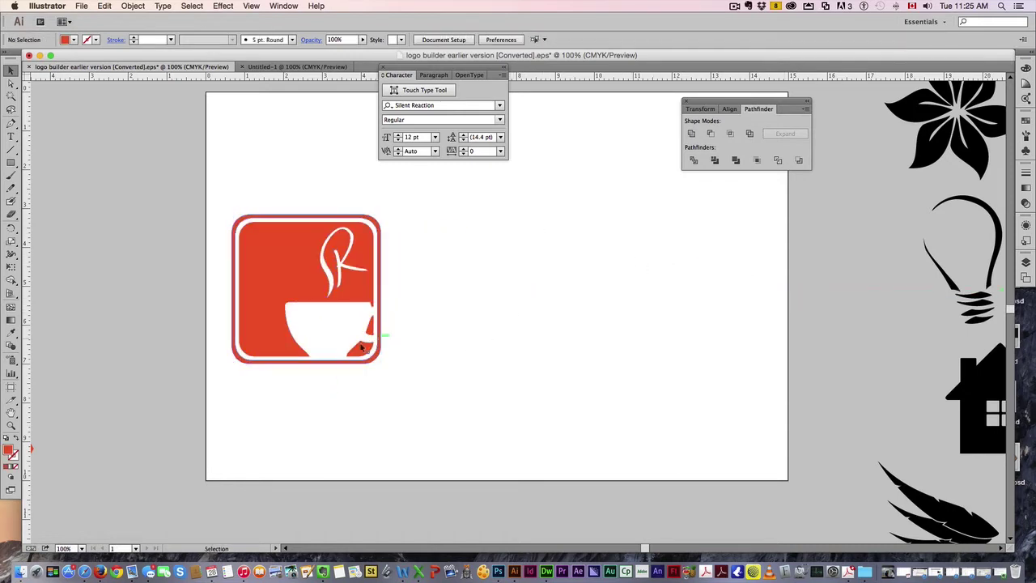
{"action": "left_click", "coordinate": [11, 140]}
{"action": "left_click", "coordinate": [463, 277]}
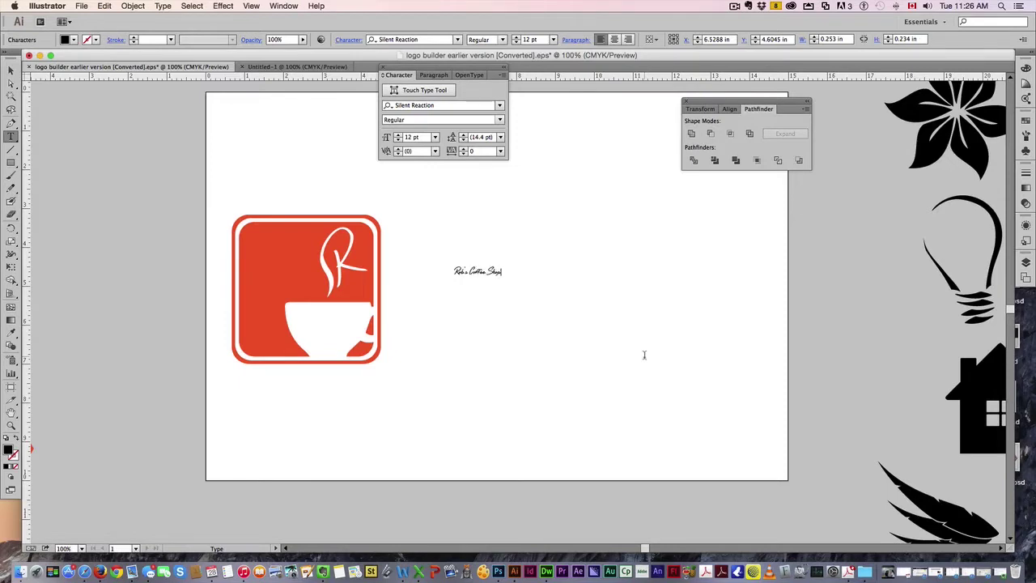
Scale the shop name up to about 71.6 pt and the badge down to about 1.88 in square, placing them side by side.
{"action": "key", "text": "Escape"}
{"action": "left_click_drag", "start_coordinate": [502, 266], "coordinate": [686, 258]}
{"action": "left_click_drag", "start_coordinate": [198, 181], "coordinate": [376, 237]}
{"action": "left_click_drag", "start_coordinate": [232, 215], "coordinate": [315, 299]}
{"action": "left_click_drag", "start_coordinate": [330, 322], "coordinate": [285, 252]}
{"action": "left_click_drag", "start_coordinate": [609, 267], "coordinate": [555, 263]}
{"action": "left_click", "coordinate": [301, 261]}
{"action": "left_click_drag", "start_coordinate": [270, 229], "coordinate": [263, 222]}
{"action": "left_click_drag", "start_coordinate": [554, 270], "coordinate": [551, 267]}
Duplicate the shop name below itself and turn the copy into the tagline "awesome coffee at ridiculous prices" in Source Sans Pro.
{"action": "left_click_drag", "start_coordinate": [379, 250], "coordinate": [384, 326]}
{"action": "triple_click", "coordinate": [384, 325]}
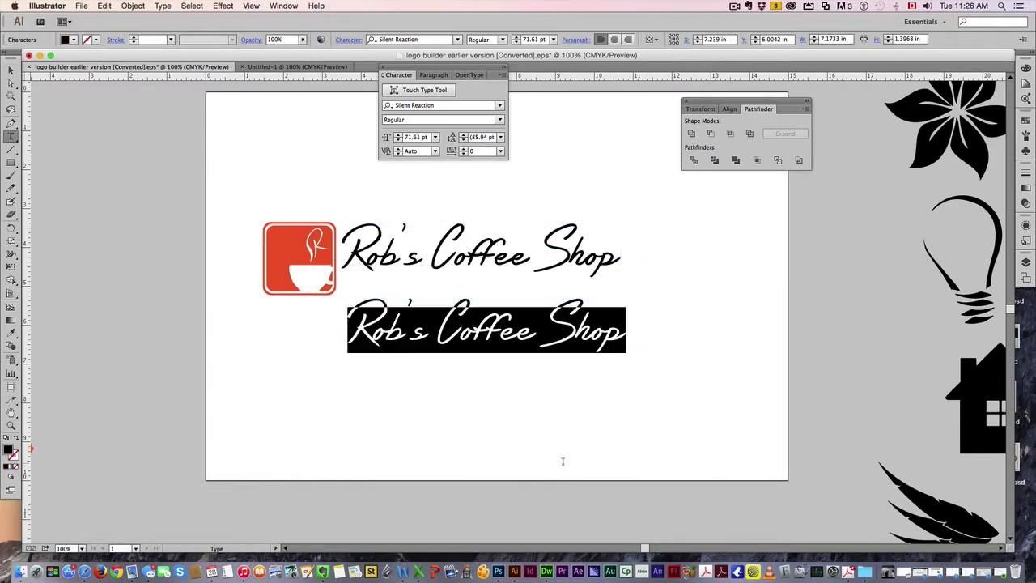
{"action": "type", "text": "aweosme coffee "}
{"action": "type", "text": " prices"}
{"action": "key", "text": "super+a"}
{"action": "left_click", "coordinate": [499, 105]}
{"action": "left_click", "coordinate": [439, 296]}
{"action": "left_click", "coordinate": [435, 327]}
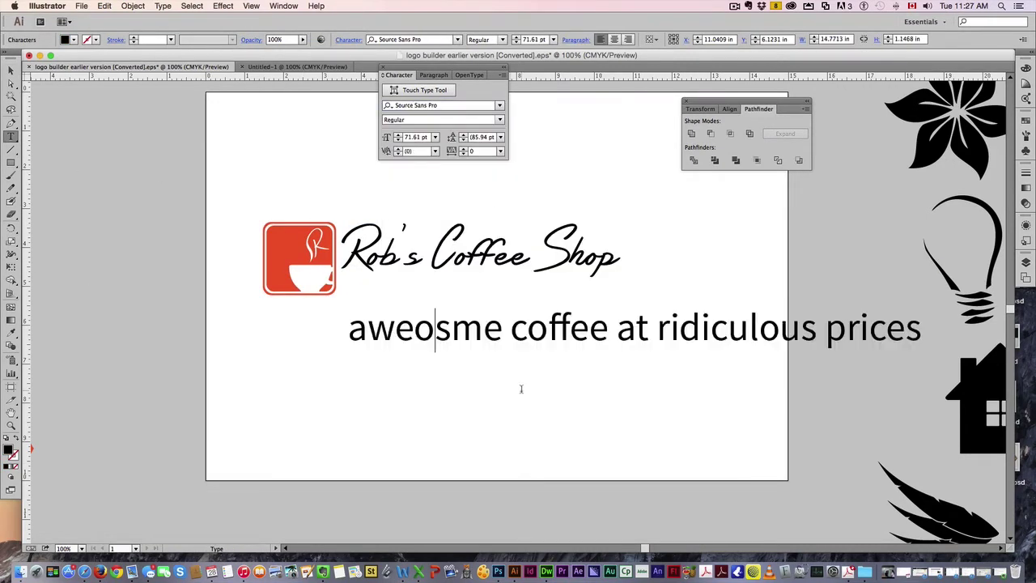
{"action": "key", "text": "BackSpace"}
{"action": "key", "text": "Right"}
{"action": "type", "text": "o"}
Shrink the tagline to about 34.5 pt so it fits directly beneath the shop name, and nudge the name and badge into balance.
{"action": "left_click_drag", "start_coordinate": [921, 307], "coordinate": [480, 277]}
{"action": "left_click_drag", "start_coordinate": [547, 286], "coordinate": [620, 296]}
{"action": "left_click", "coordinate": [95, 454]}
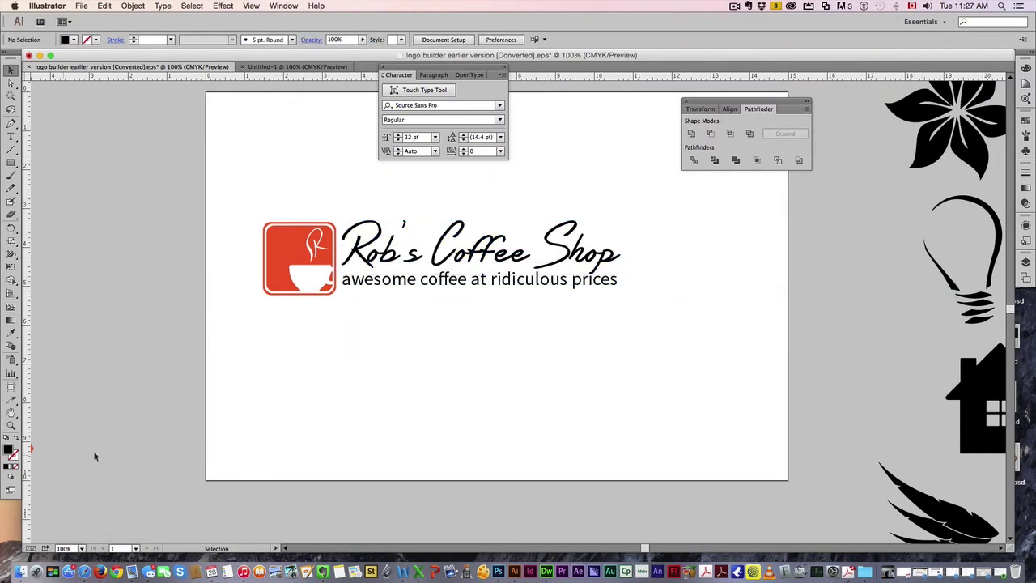
{"action": "left_click_drag", "start_coordinate": [486, 252], "coordinate": [489, 249]}
{"action": "left_click_drag", "start_coordinate": [291, 256], "coordinate": [288, 253]}
{"action": "left_click", "coordinate": [272, 198]}
Recolor the red badge with a brown swatch.
{"action": "left_click", "coordinate": [295, 254]}
{"action": "left_click_drag", "start_coordinate": [488, 190], "coordinate": [553, 244]}
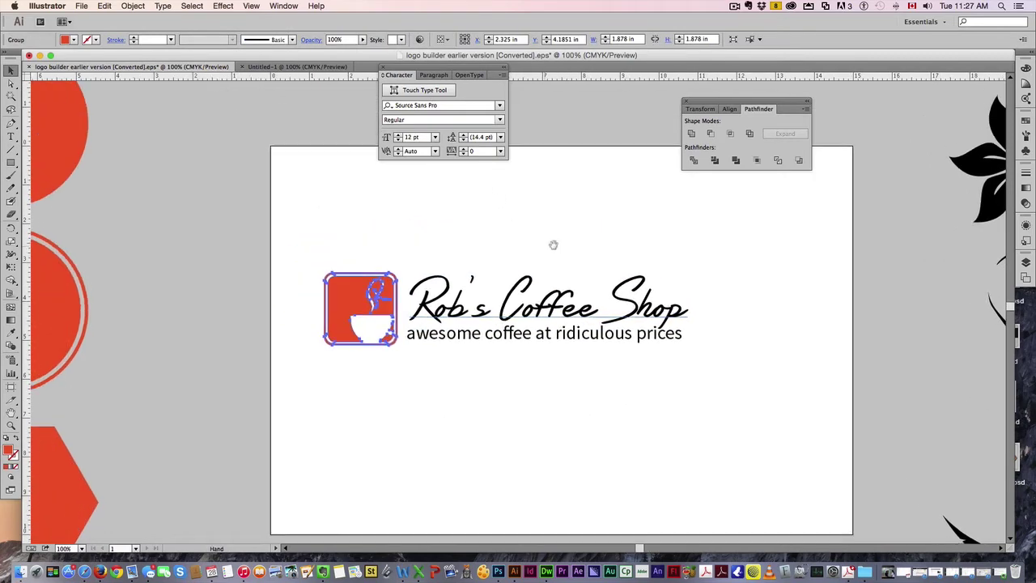
{"action": "left_click", "coordinate": [1025, 120]}
{"action": "scroll", "coordinate": [607, 232], "scroll_direction": "right", "scroll_amount": 4}
{"action": "scroll", "coordinate": [607, 231], "scroll_direction": "up", "scroll_amount": 1}
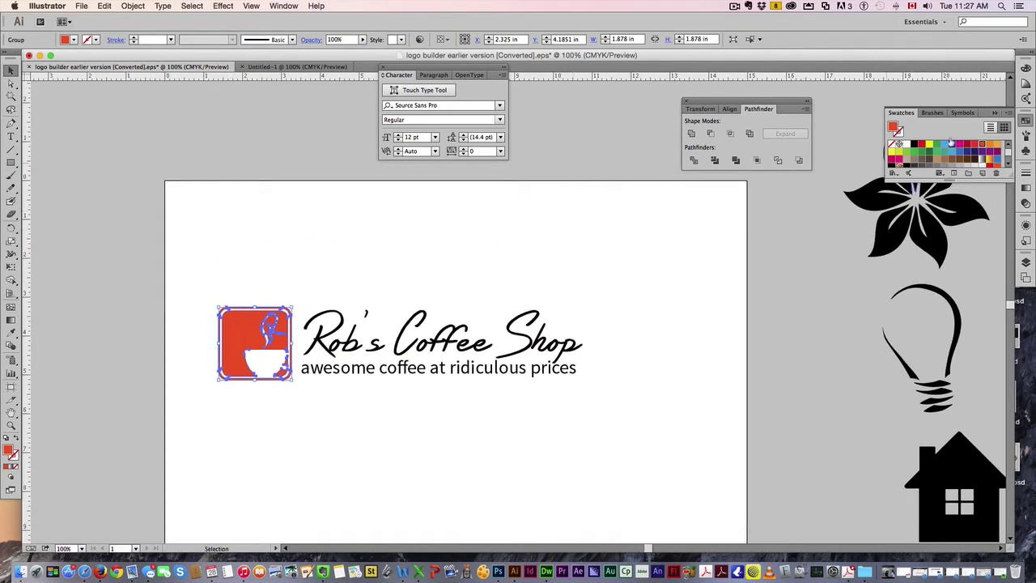
{"action": "left_click", "coordinate": [953, 163]}
{"action": "left_click", "coordinate": [557, 358]}
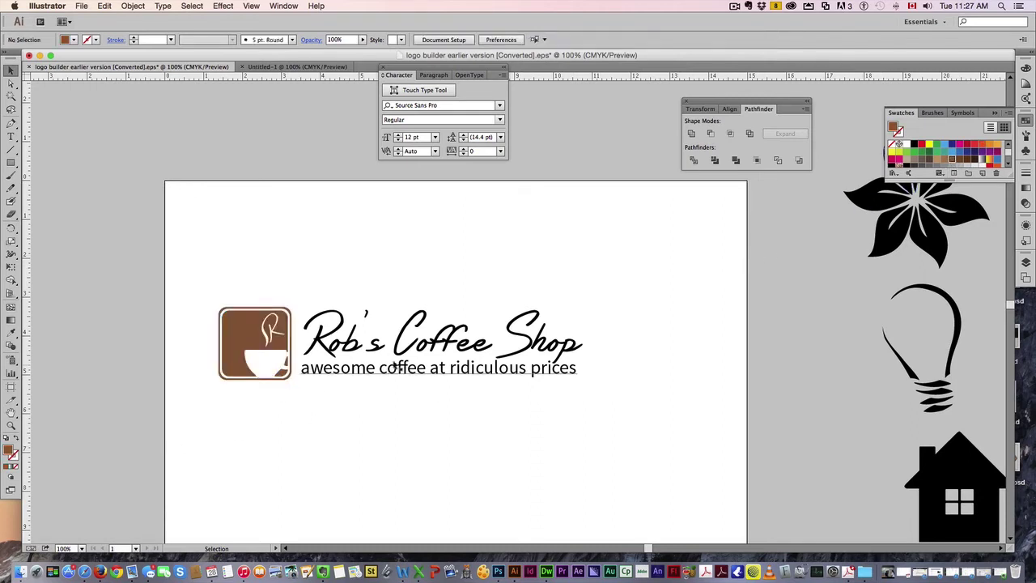
{"action": "left_click", "coordinate": [255, 330]}
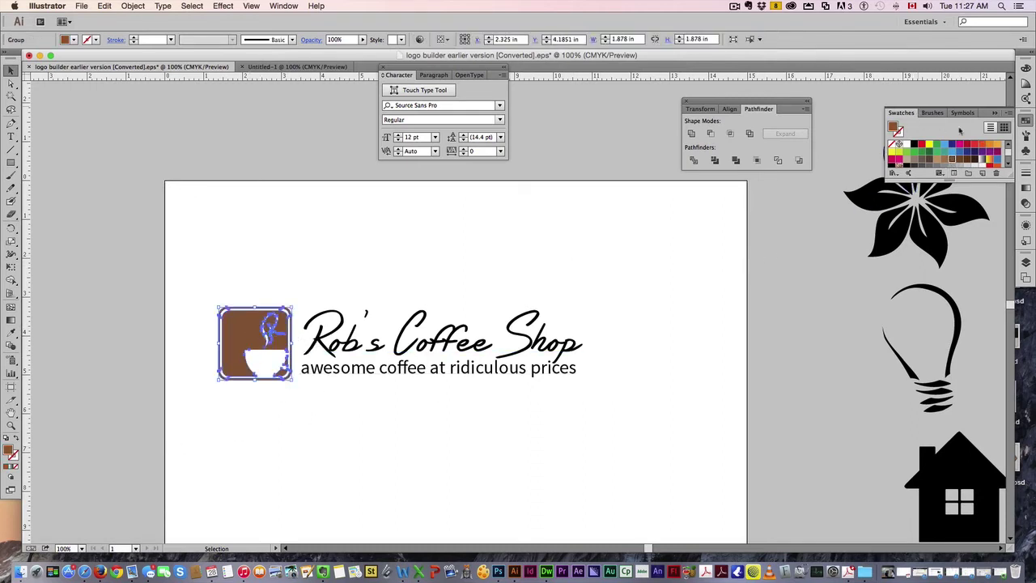
{"action": "left_click", "coordinate": [936, 154]}
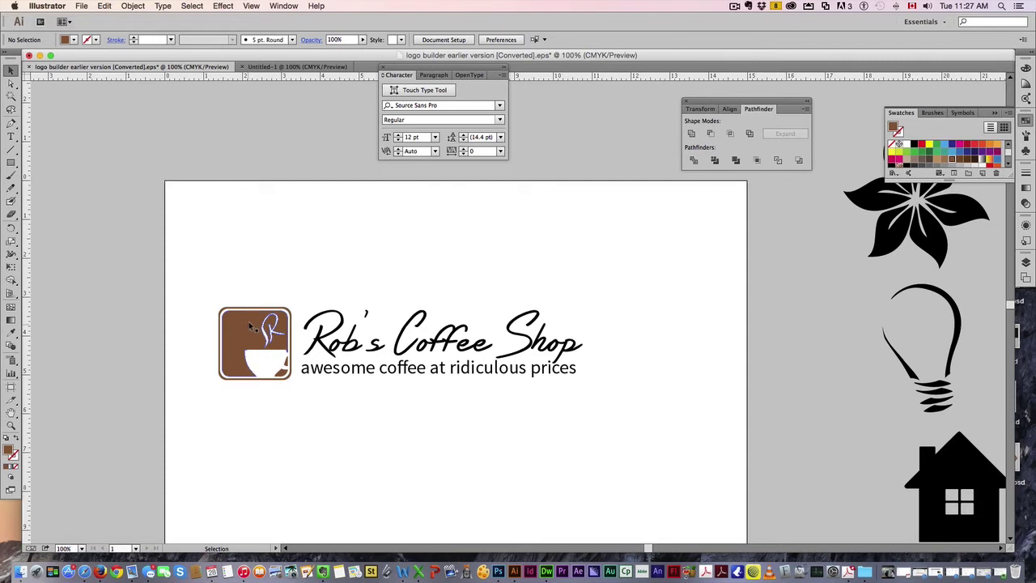
Recolor the shop name text with a dark grey swatch.
{"action": "left_click", "coordinate": [331, 369]}
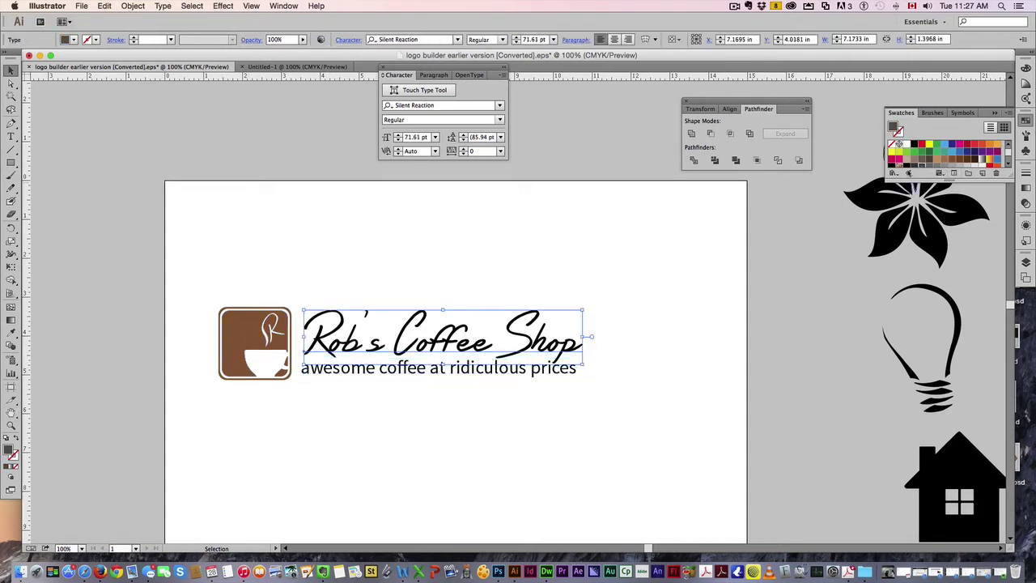
{"action": "left_click", "coordinate": [906, 166]}
{"action": "left_click", "coordinate": [654, 272]}
Recolor the tagline with the badge's brown using the Eyedropper, and view the whole logo at 200% zoom.
{"action": "left_click", "coordinate": [383, 370]}
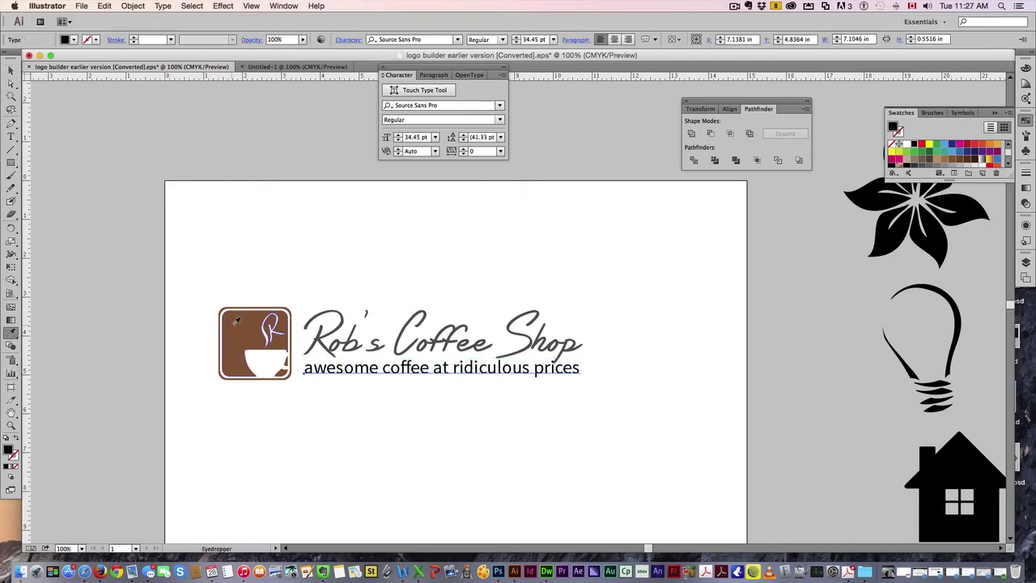
{"action": "left_click", "coordinate": [337, 276]}
{"action": "key", "text": "super+="}
{"action": "key", "text": "super+="}
{"action": "left_click_drag", "start_coordinate": [587, 396], "coordinate": [689, 391]}
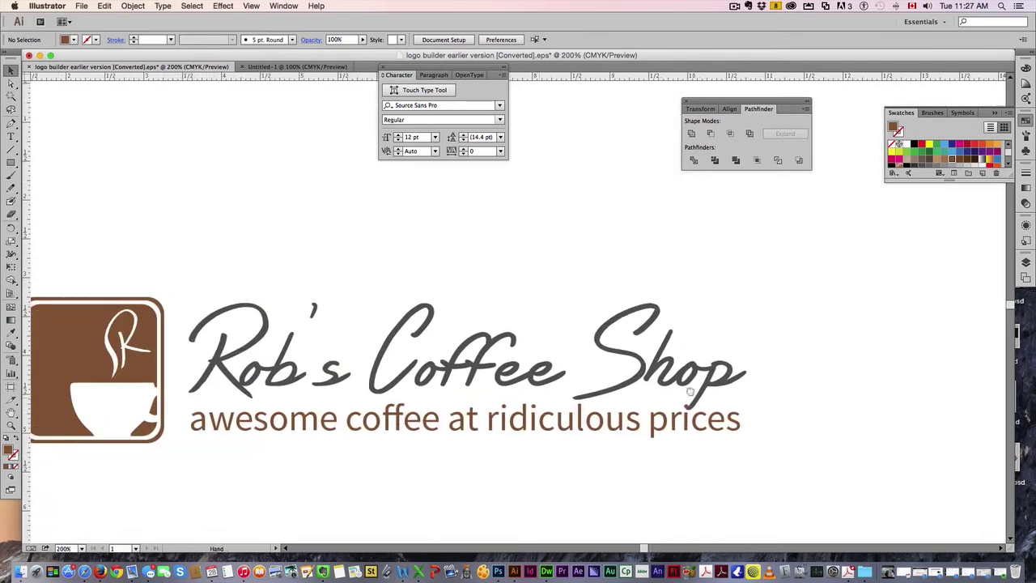
{"action": "left_click_drag", "start_coordinate": [714, 414], "coordinate": [654, 390]}
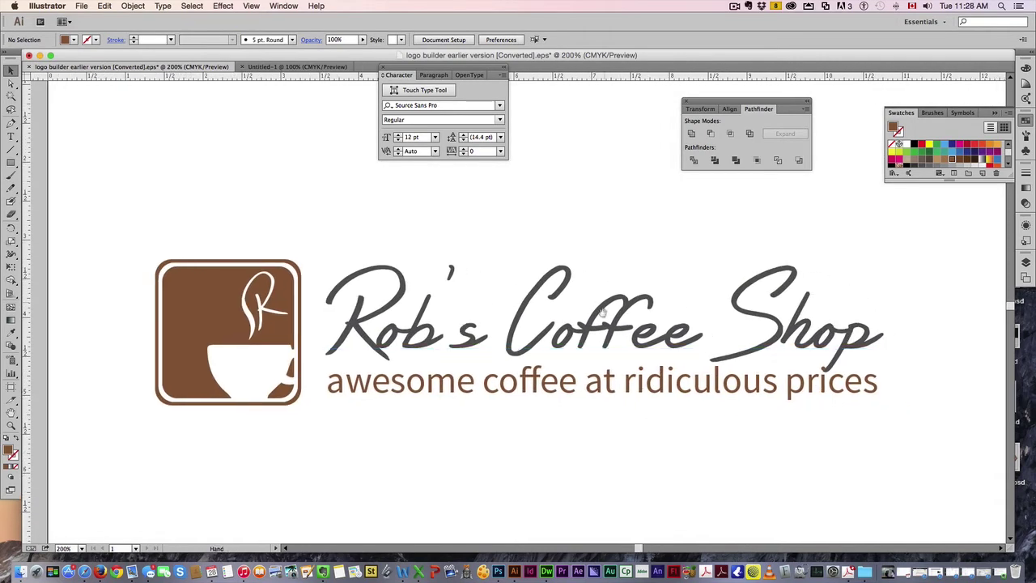